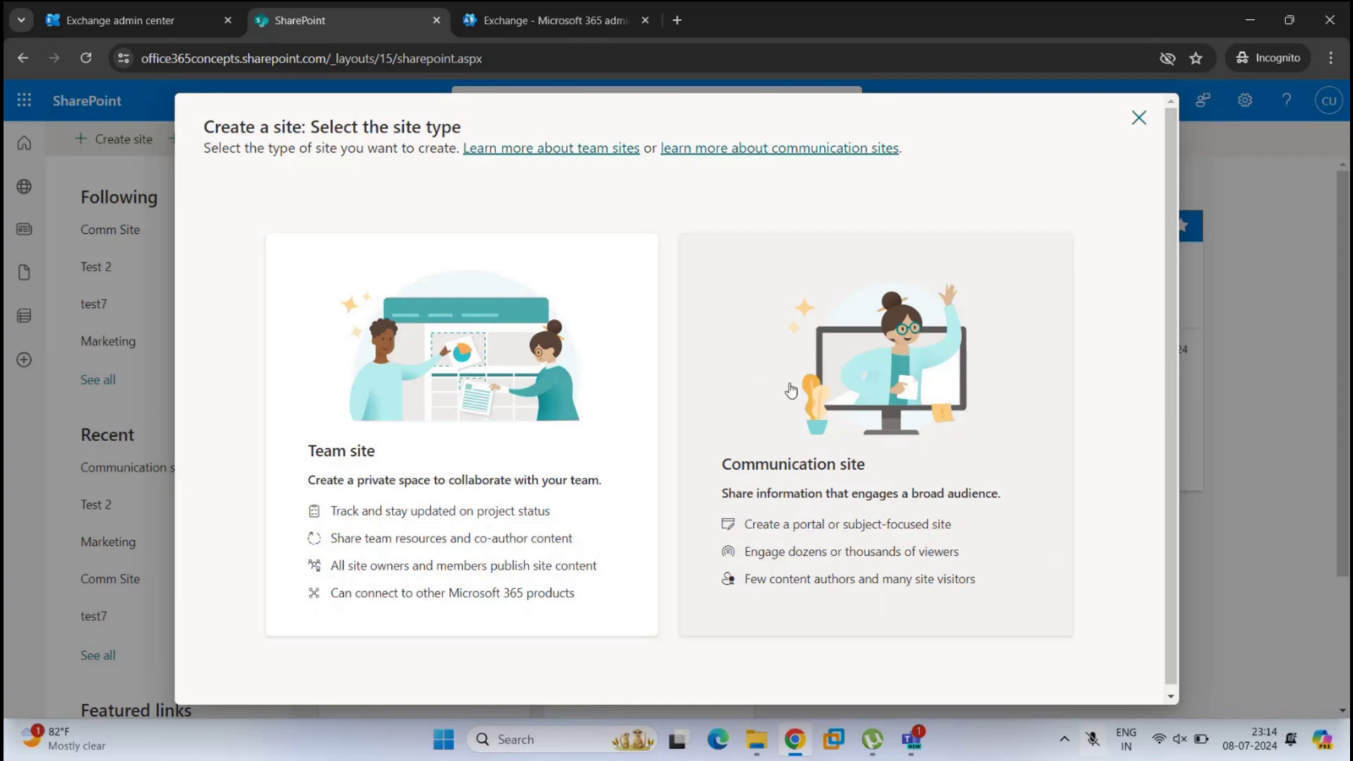
Abandon creating a new site and open the Test 2 and Communication site home pages in separate browser tabs.
{"action": "left_click", "coordinate": [1140, 118]}
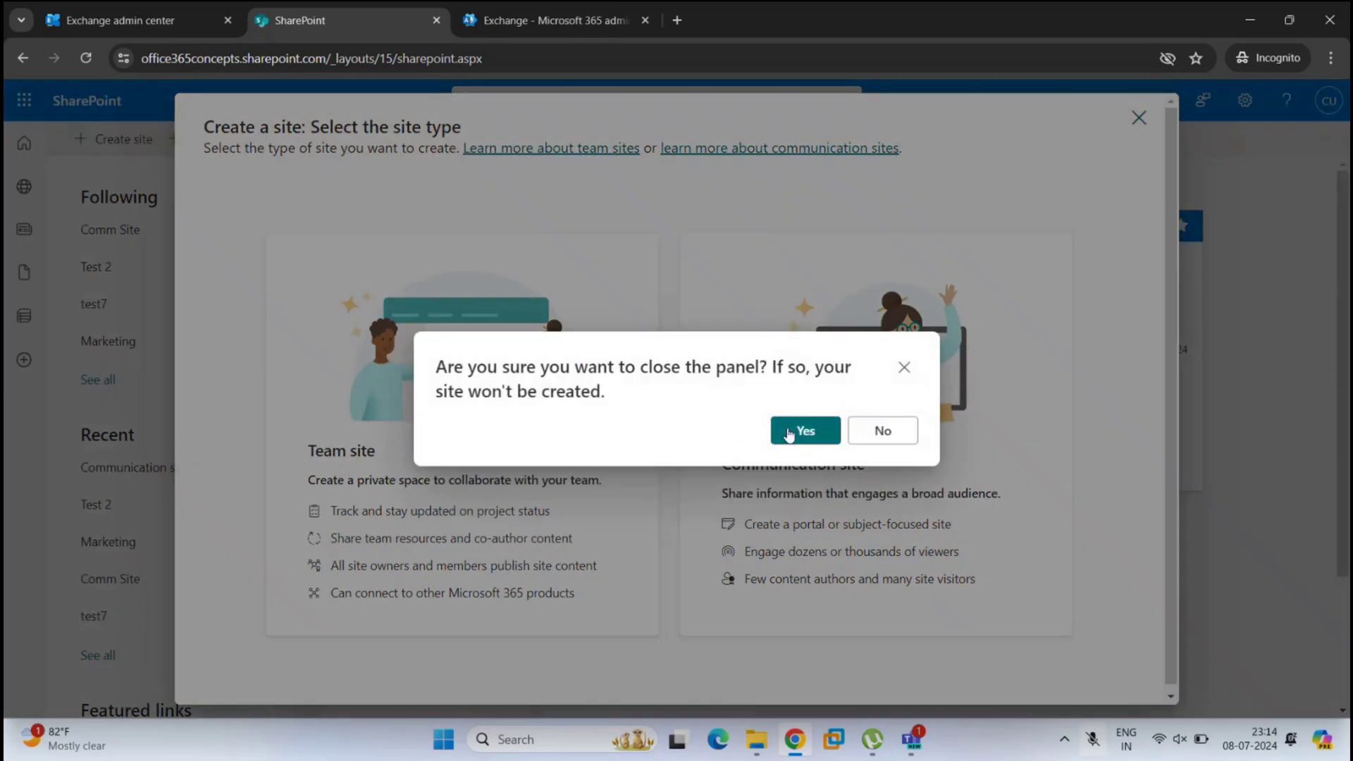
{"action": "left_click", "coordinate": [806, 430]}
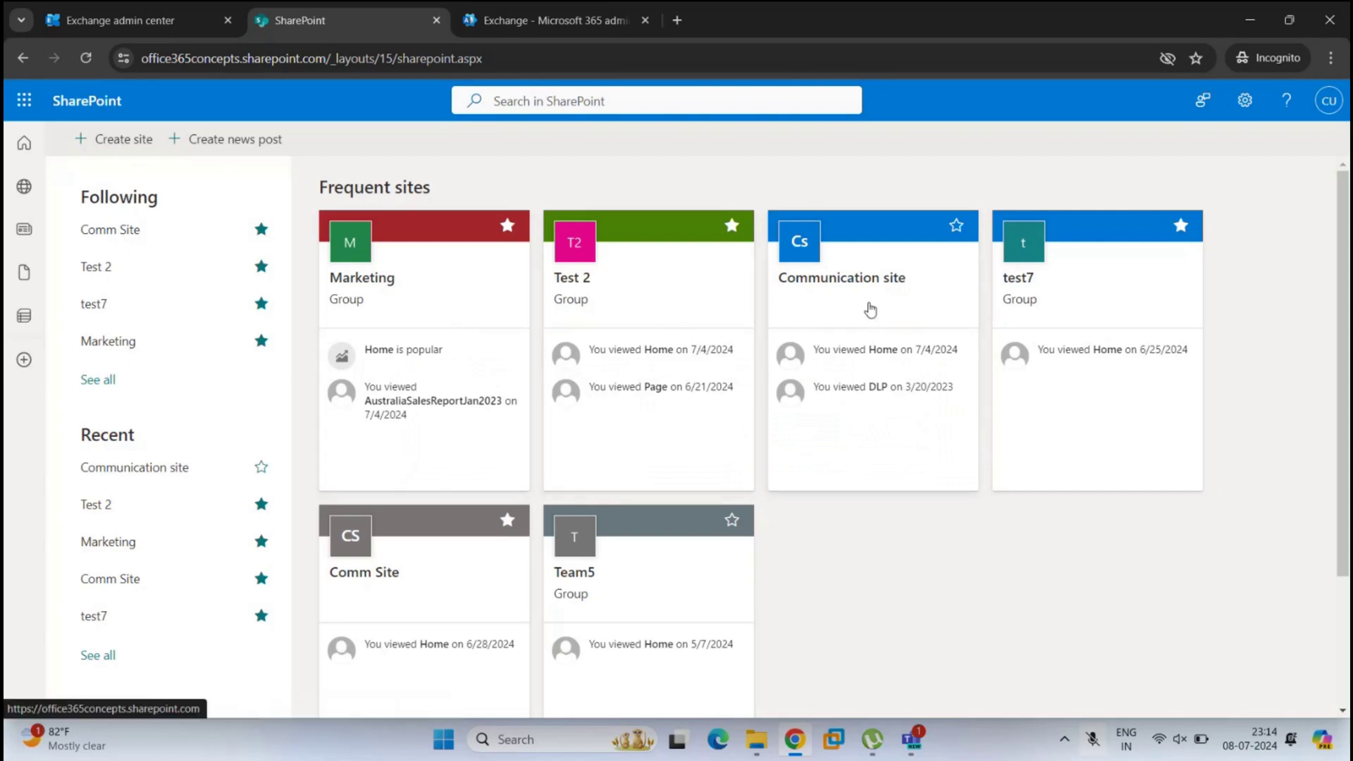
{"action": "middle_click", "coordinate": [623, 296]}
{"action": "middle_click", "coordinate": [853, 300]}
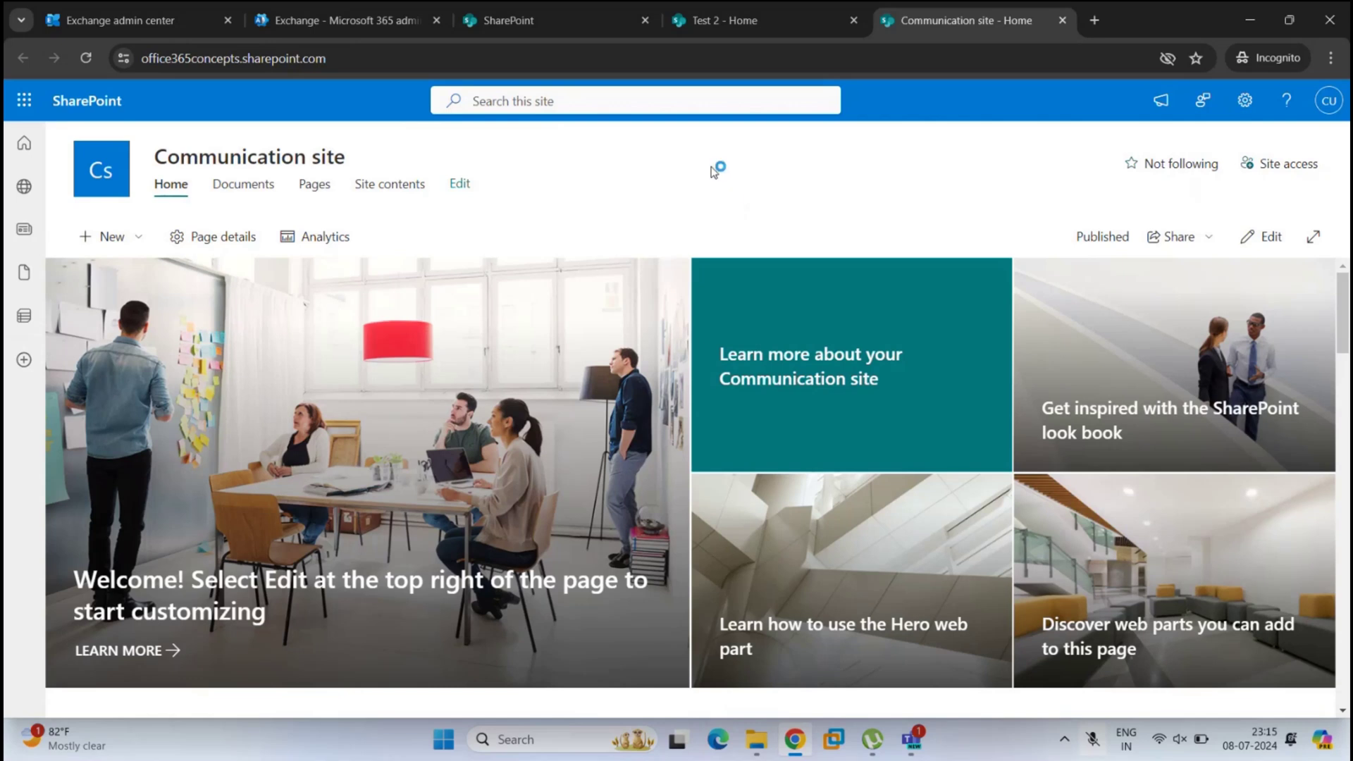
Compare the navigation layout of the Test 2 team site with that of the Communication site.
{"action": "left_click", "coordinate": [818, 24]}
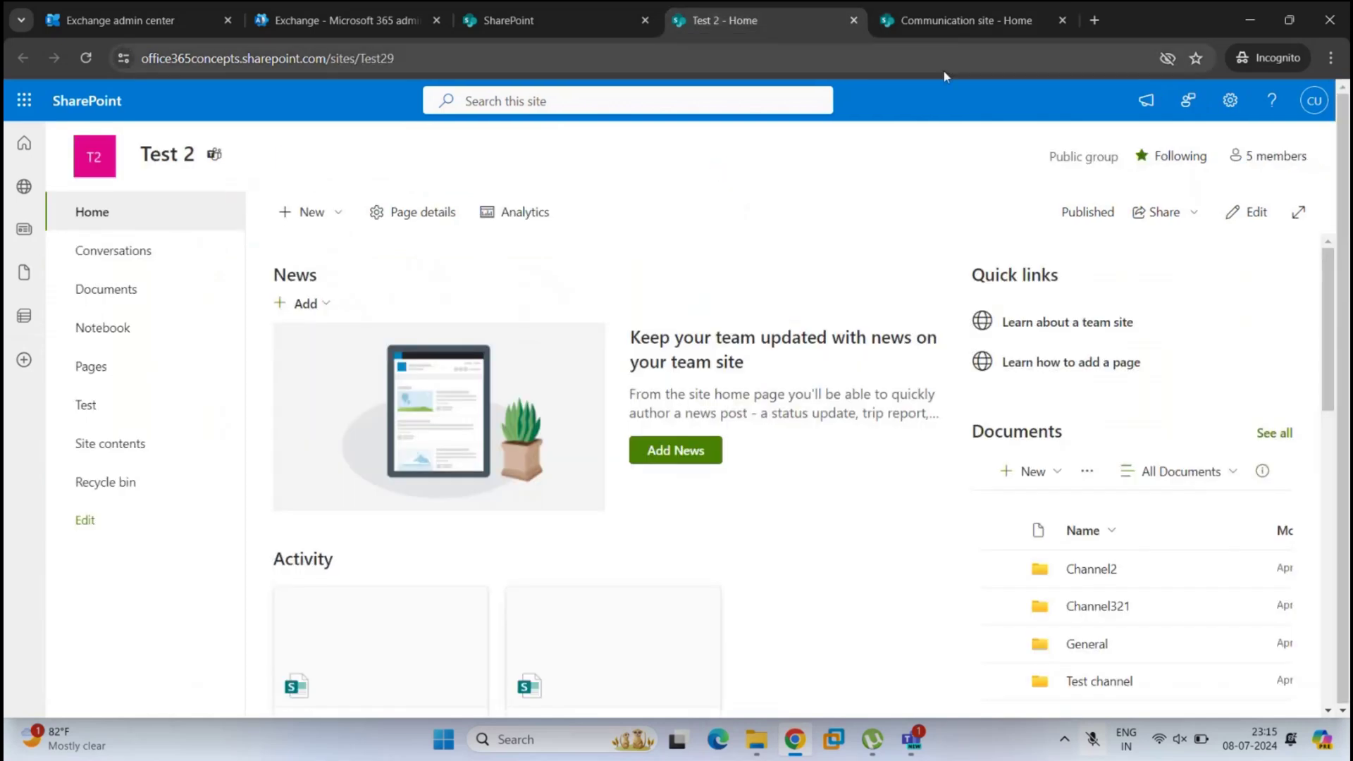
{"action": "left_click", "coordinate": [987, 23]}
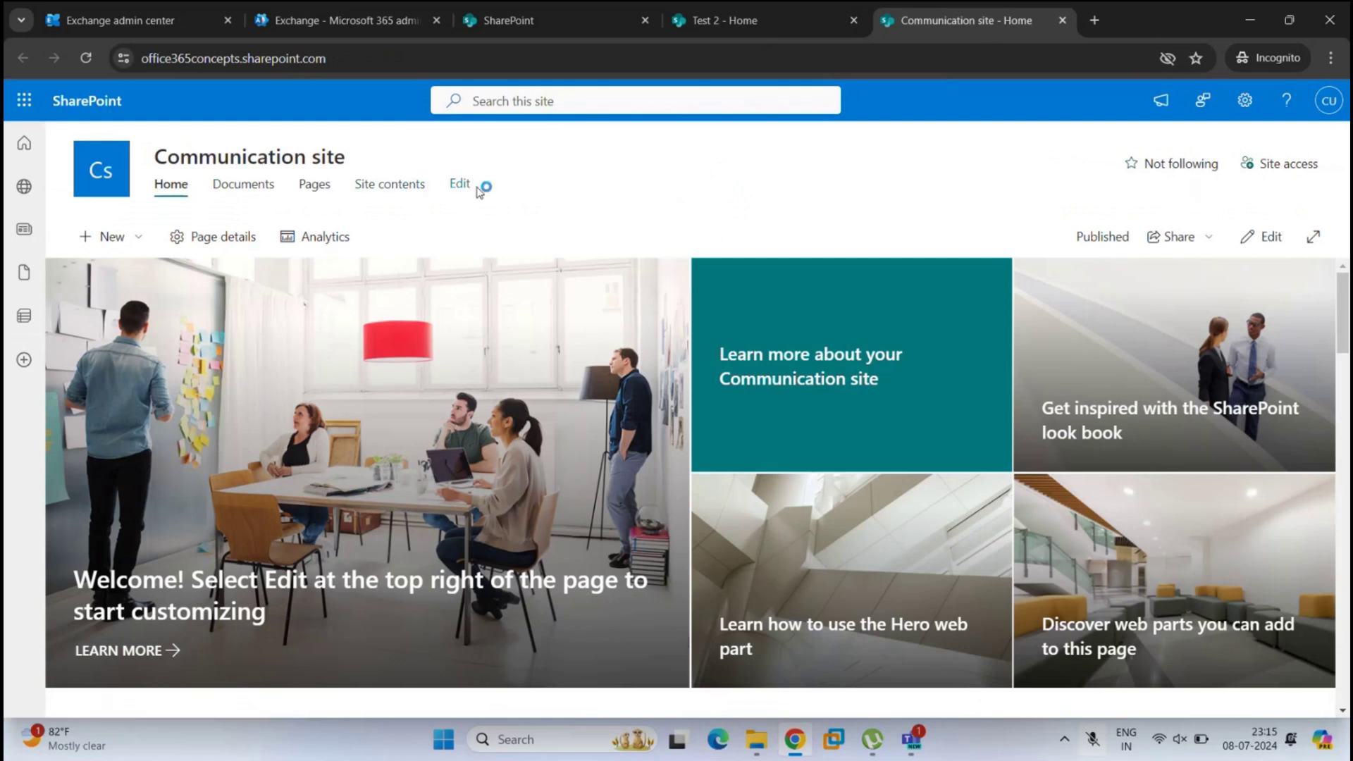
{"action": "left_click", "coordinate": [821, 24]}
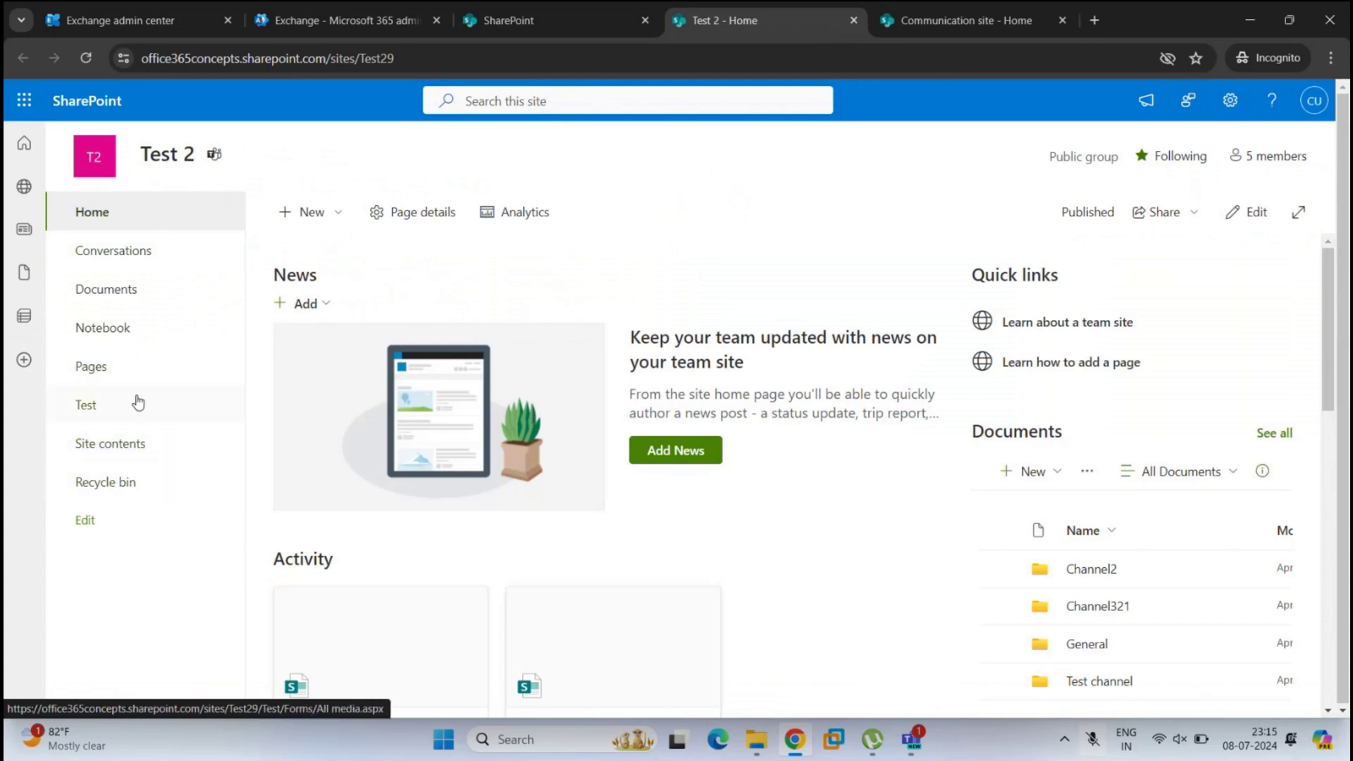
{"action": "left_click", "coordinate": [963, 25]}
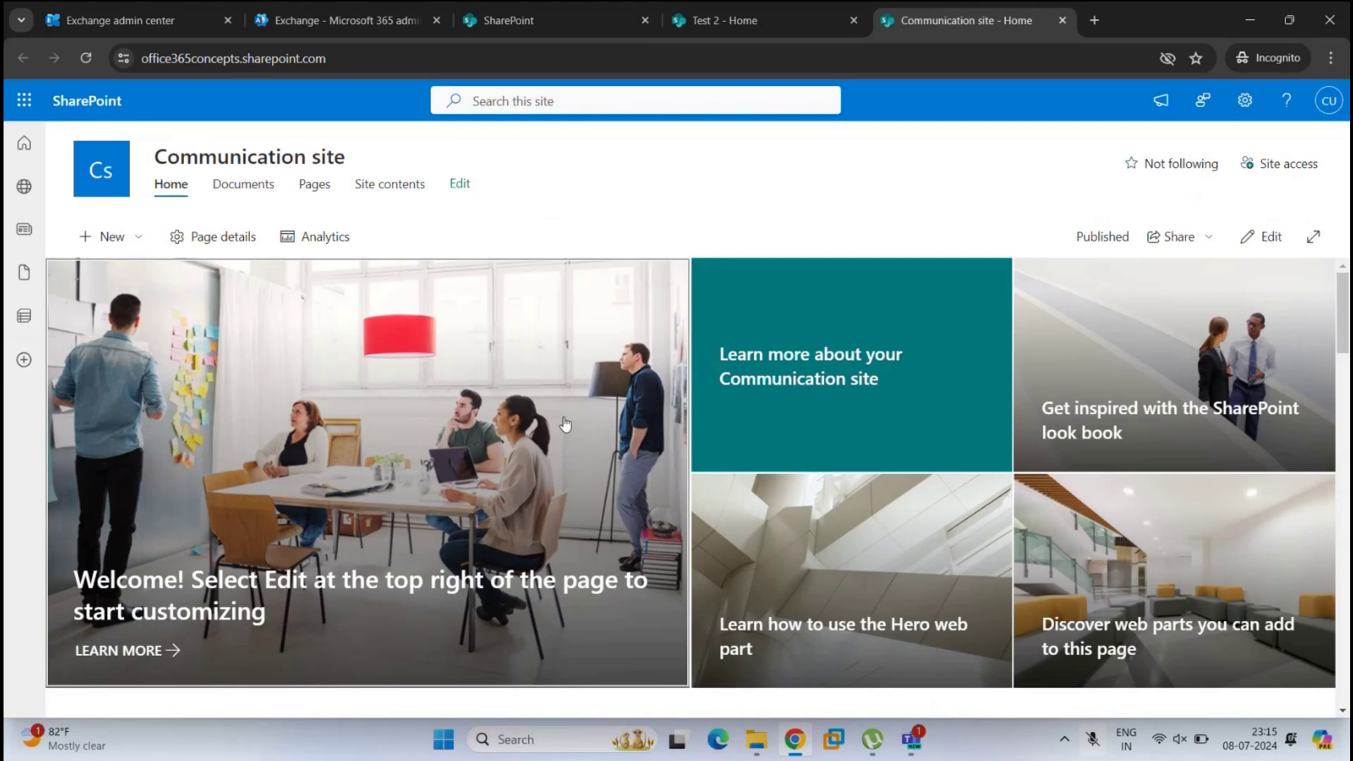
Compare the home page content of both sites, covering news and events on Communication site and activity and documents on Test 2.
{"action": "left_click", "coordinate": [818, 23]}
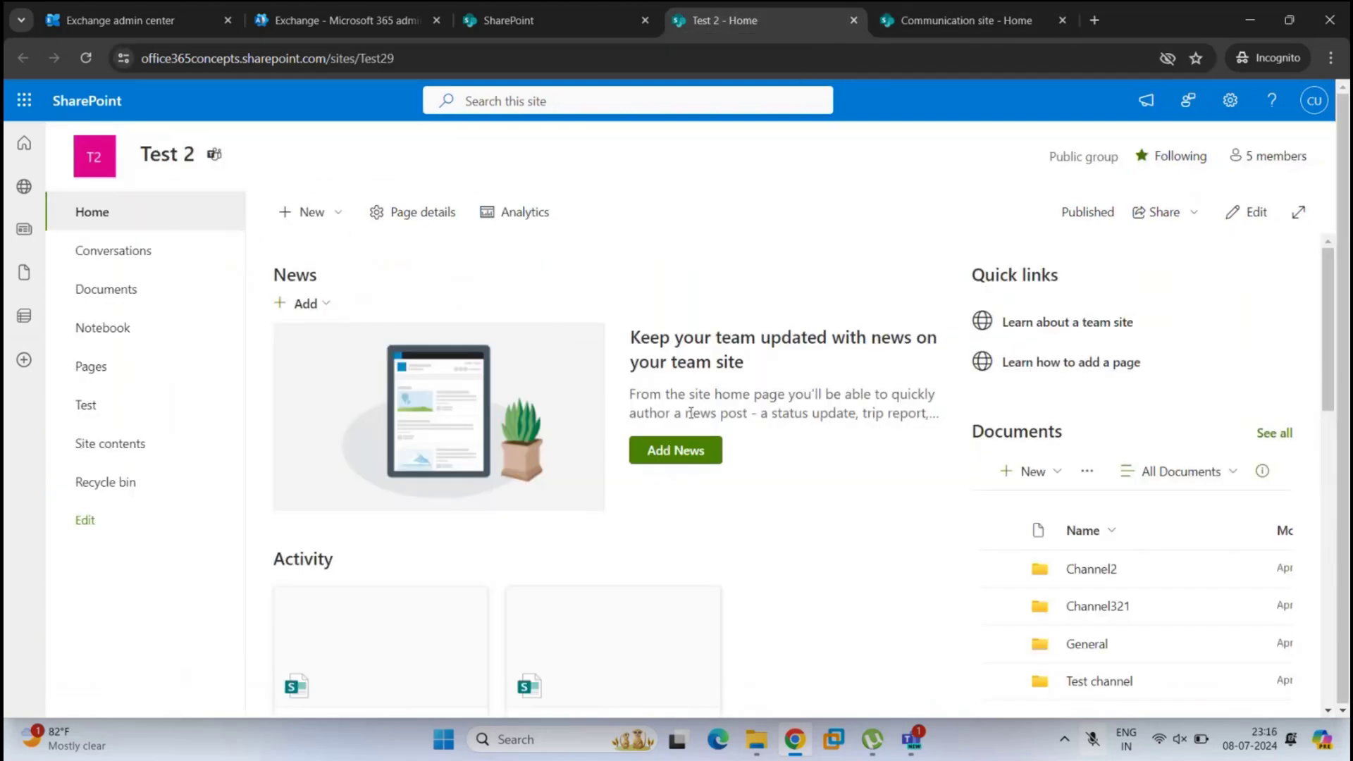
{"action": "left_click", "coordinate": [664, 453]}
{"action": "left_click", "coordinate": [962, 24]}
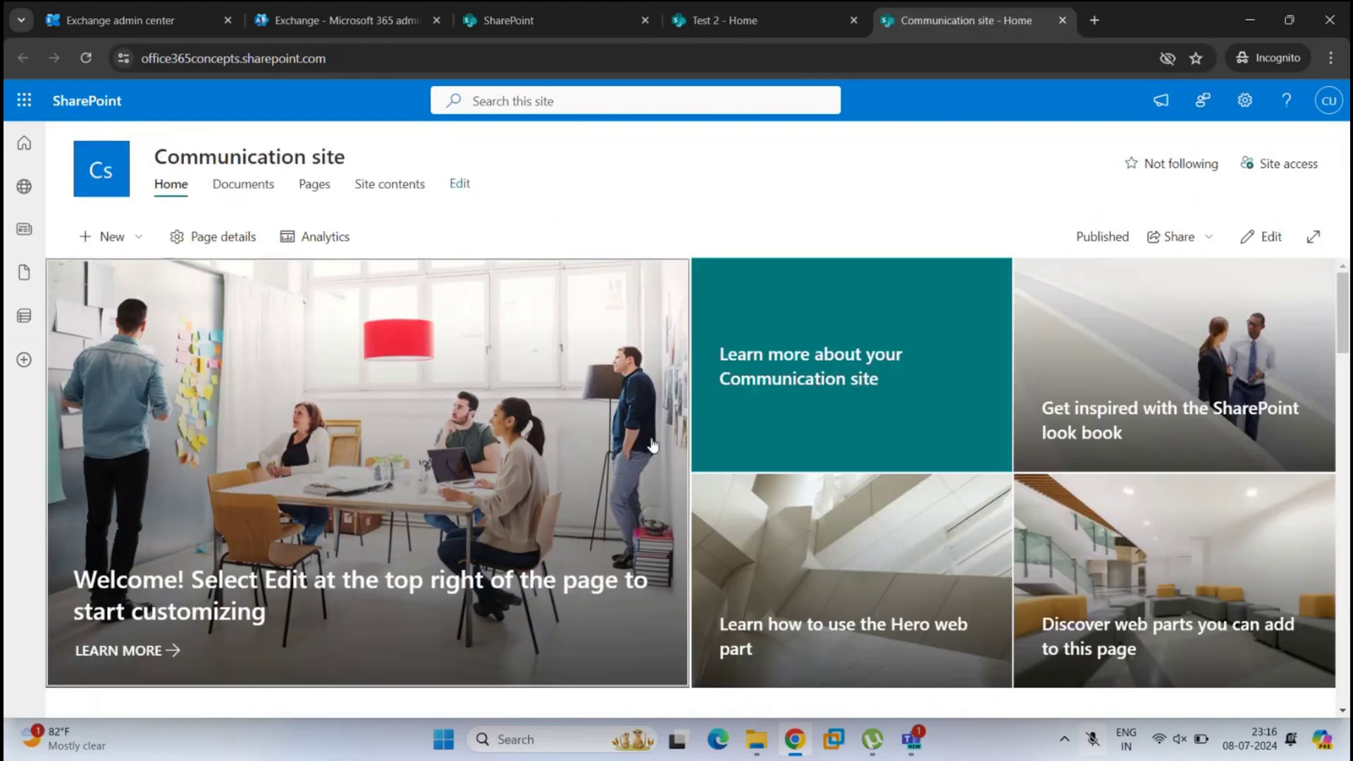
{"action": "scroll", "coordinate": [617, 477], "scroll_direction": "down", "scroll_amount": 7}
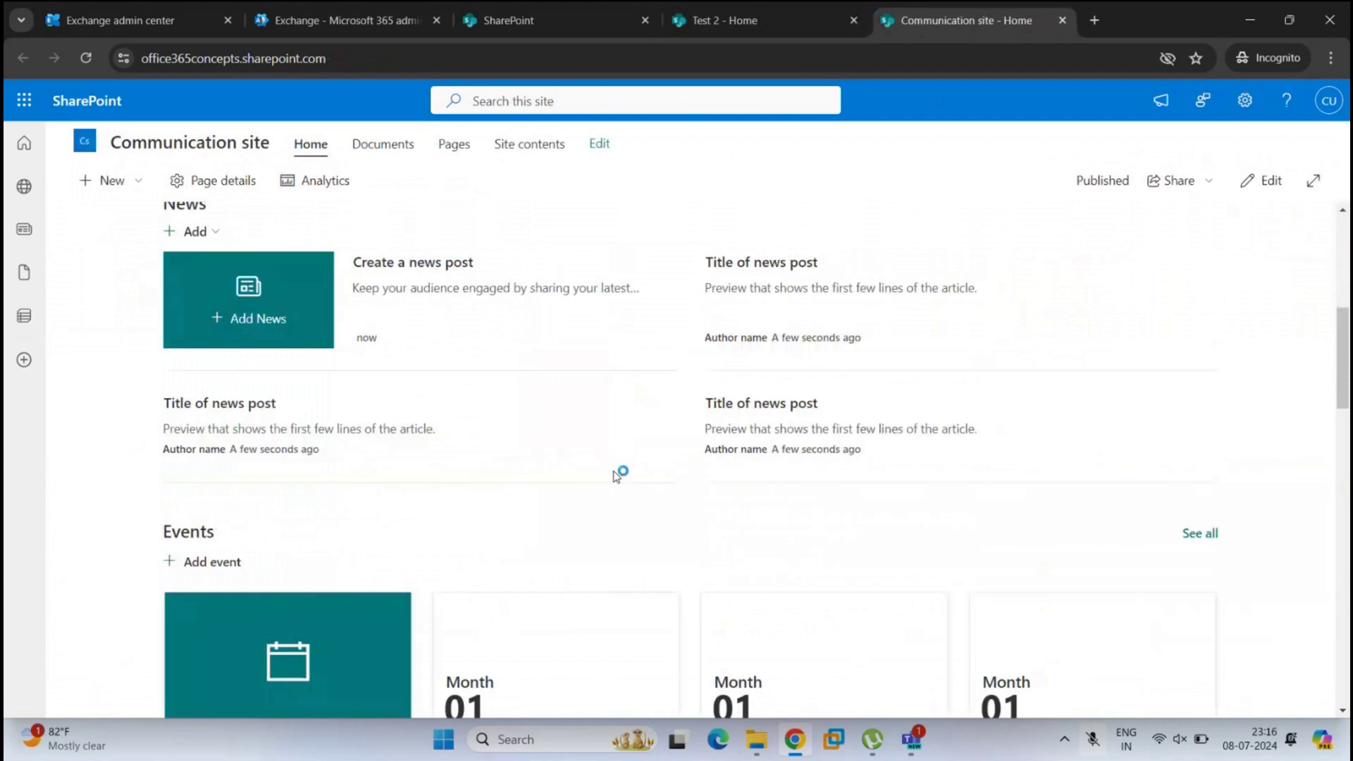
{"action": "scroll", "coordinate": [617, 476], "scroll_direction": "down", "scroll_amount": 1}
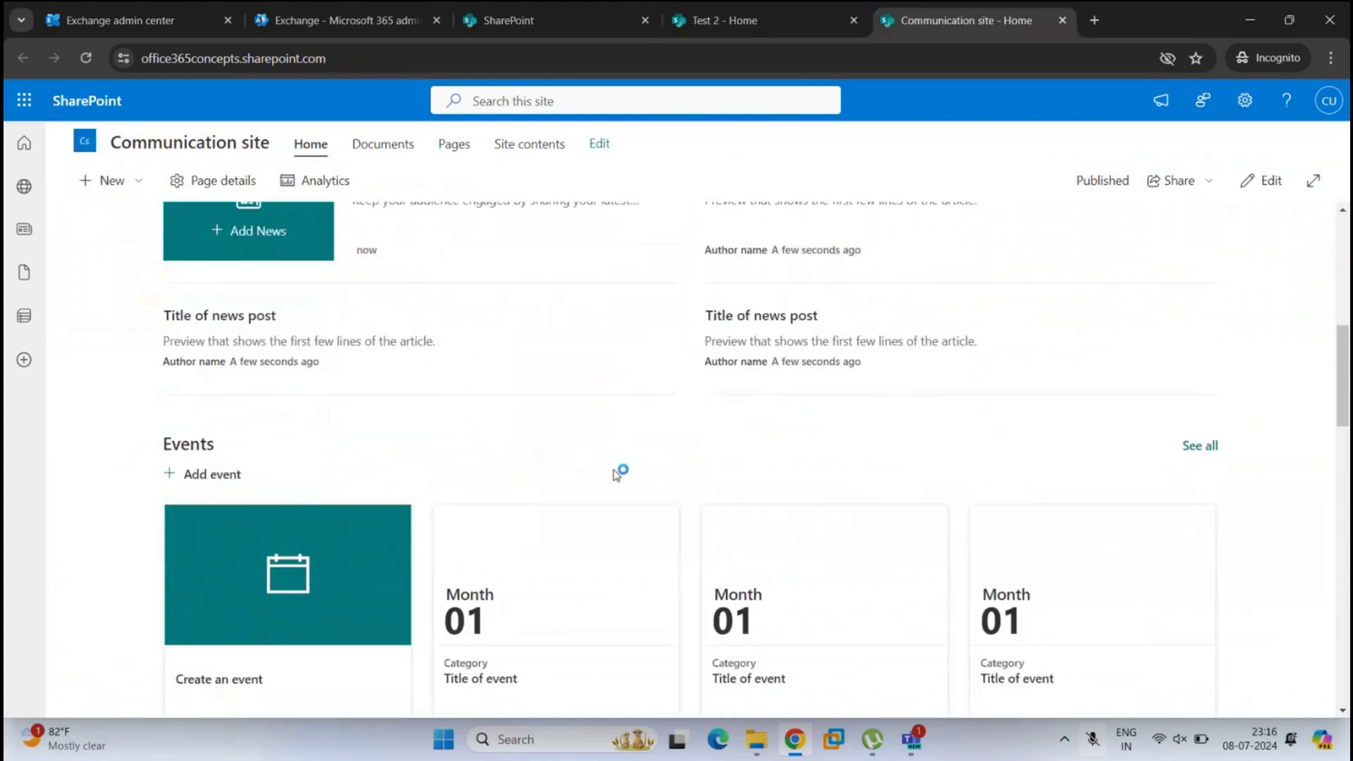
{"action": "left_click", "coordinate": [797, 27]}
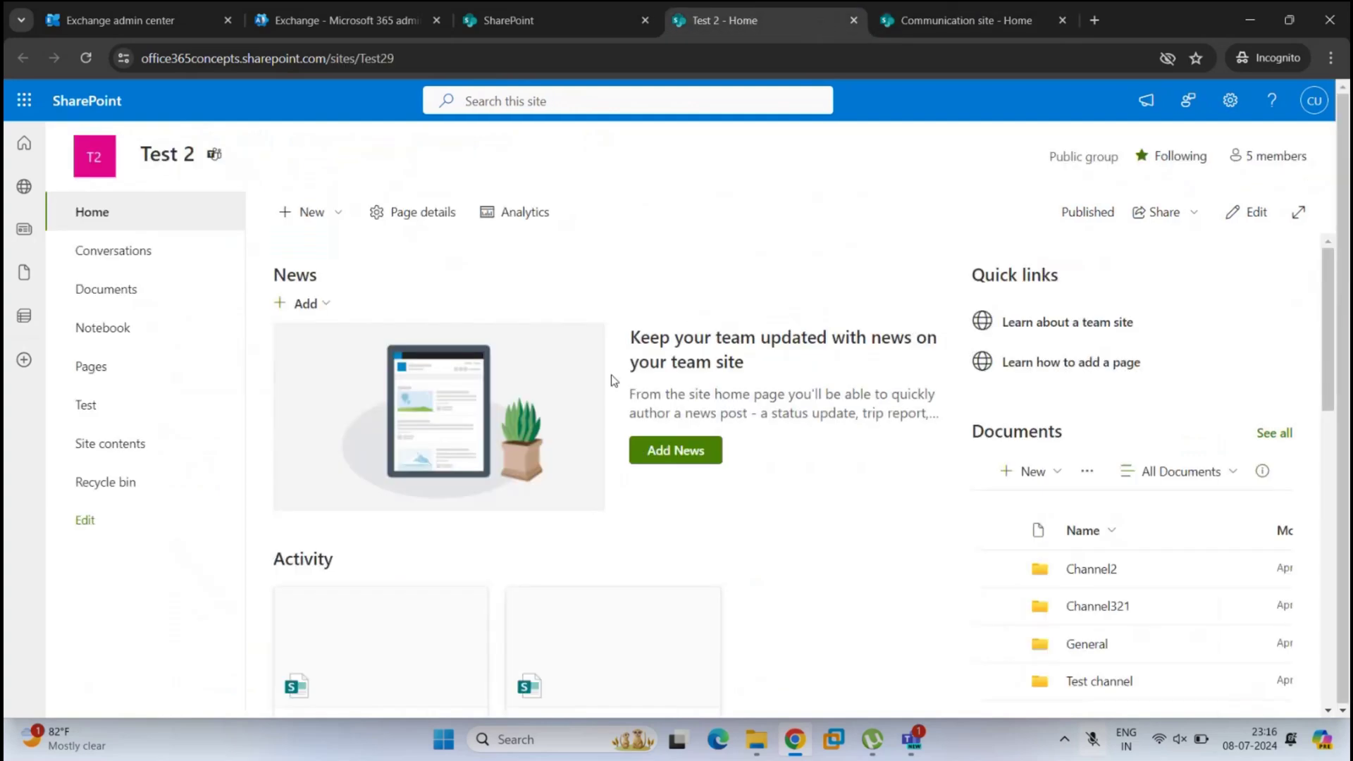
{"action": "scroll", "coordinate": [618, 384], "scroll_direction": "down", "scroll_amount": 3}
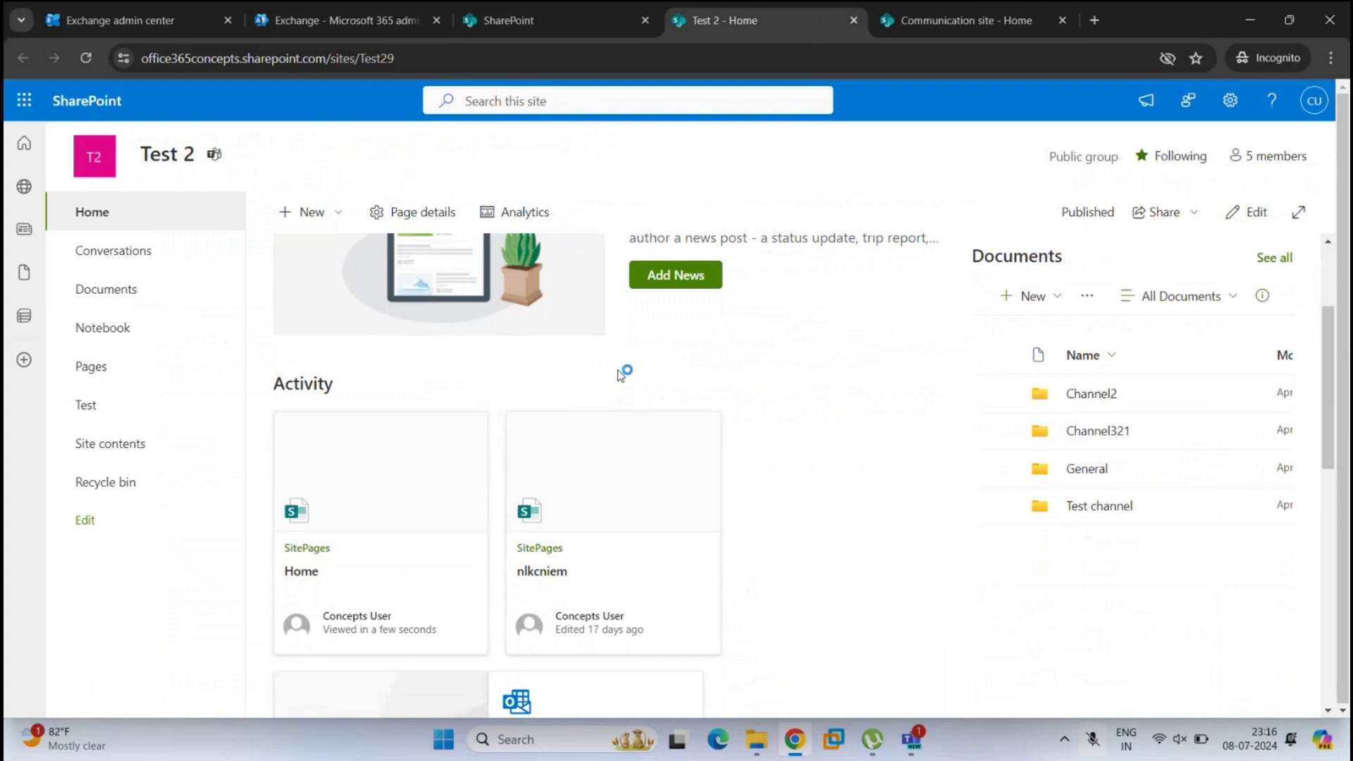
{"action": "scroll", "coordinate": [768, 387], "scroll_direction": "down", "scroll_amount": 1}
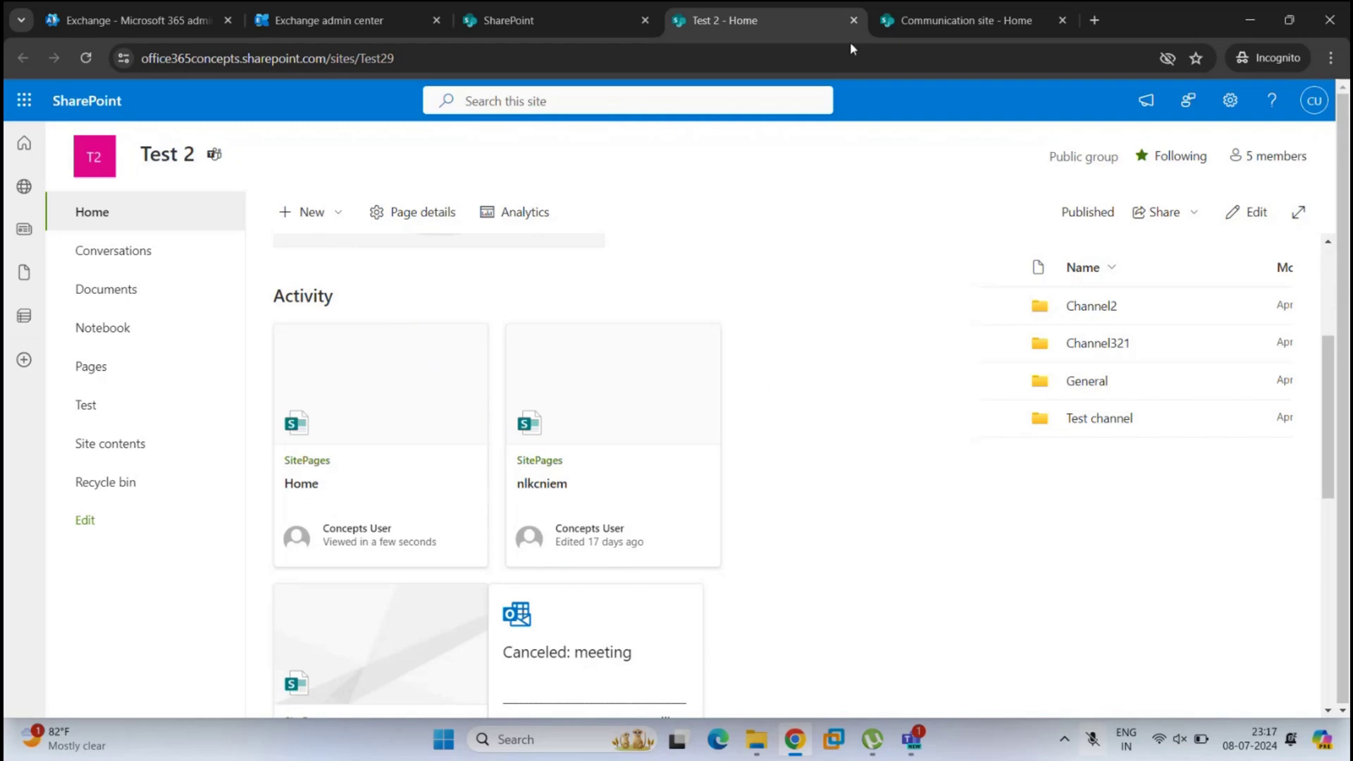
Switch to the Exchange admin center and review the list of Microsoft 365 groups.
{"action": "left_click", "coordinate": [365, 23]}
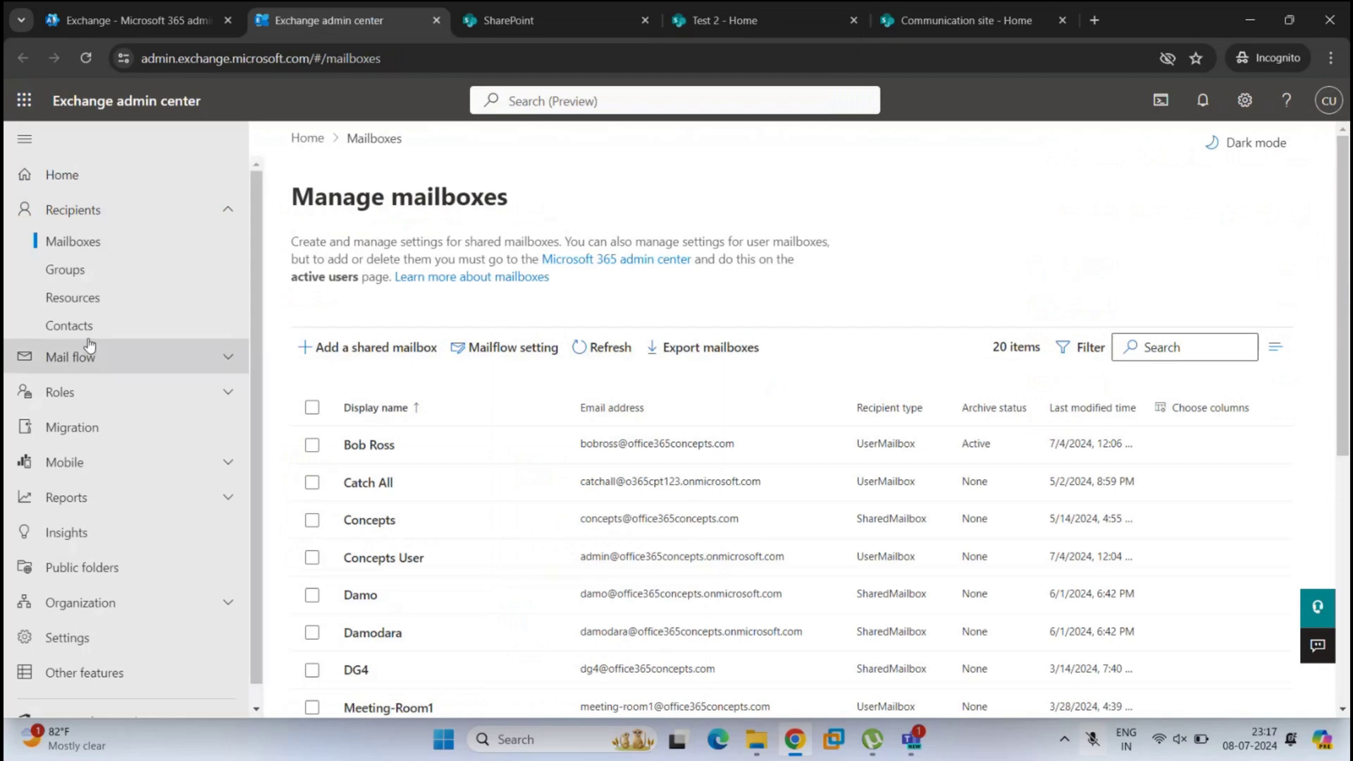
{"action": "left_click", "coordinate": [94, 275]}
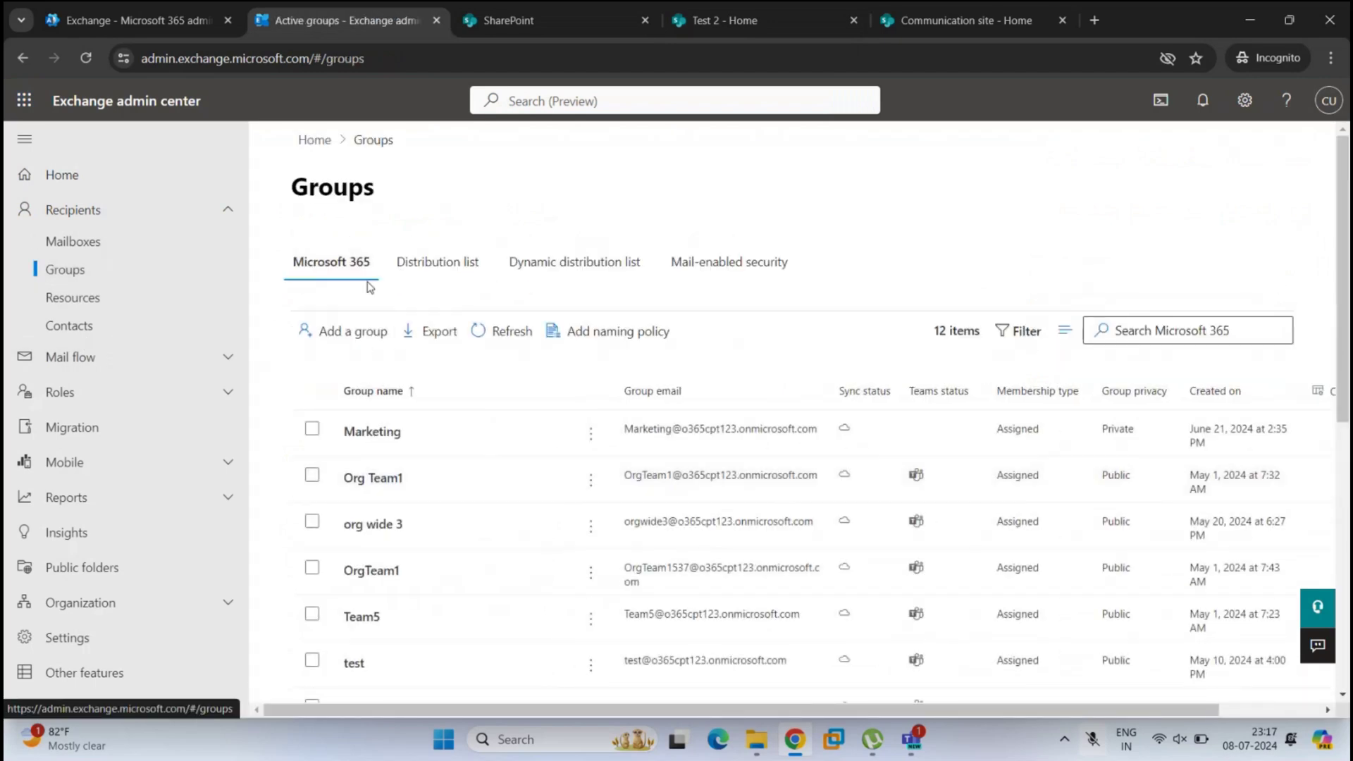
{"action": "scroll", "coordinate": [464, 445], "scroll_direction": "down", "scroll_amount": 3}
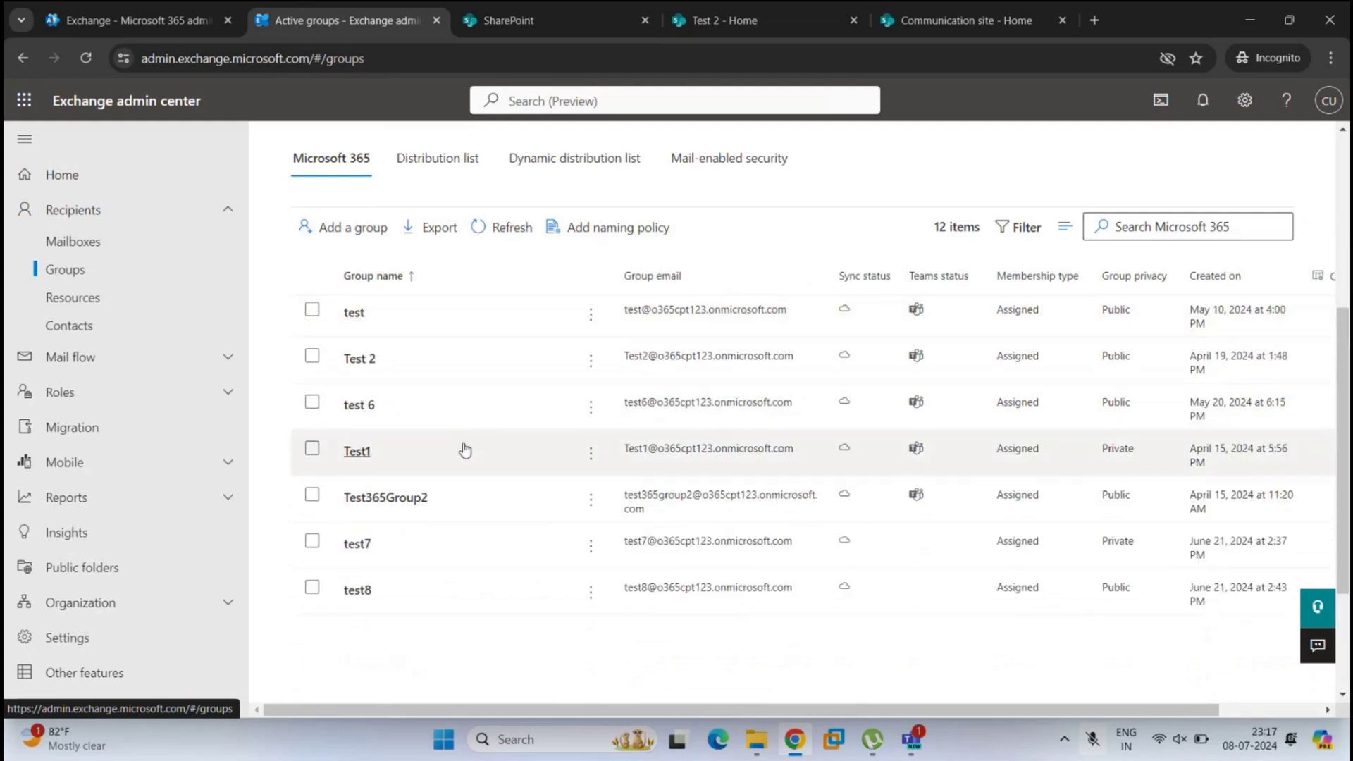
{"action": "scroll", "coordinate": [464, 449], "scroll_direction": "up", "scroll_amount": 1}
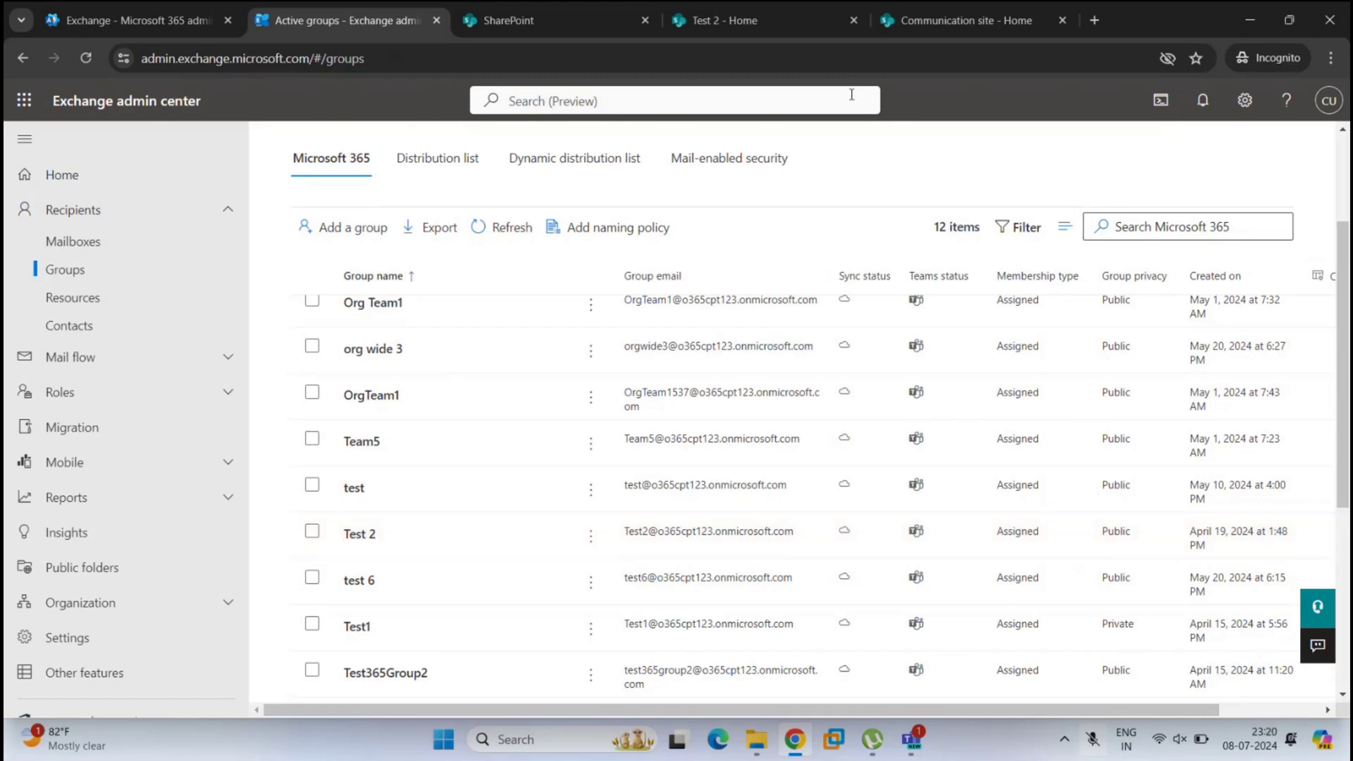
Return to the Test 2 SharePoint site and check the group privacy label and membership entry in its header.
{"action": "left_click", "coordinate": [818, 21]}
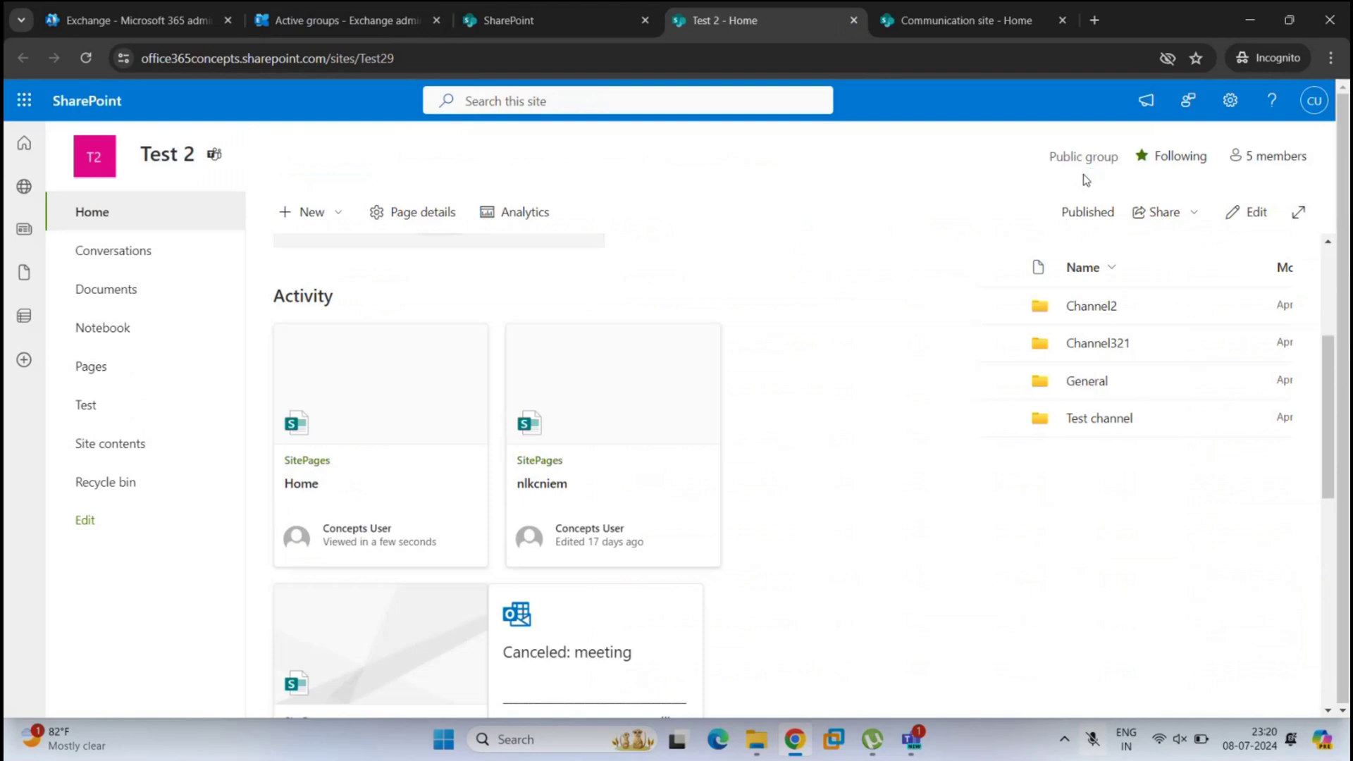
{"action": "left_click_drag", "start_coordinate": [1046, 156], "coordinate": [1118, 158]}
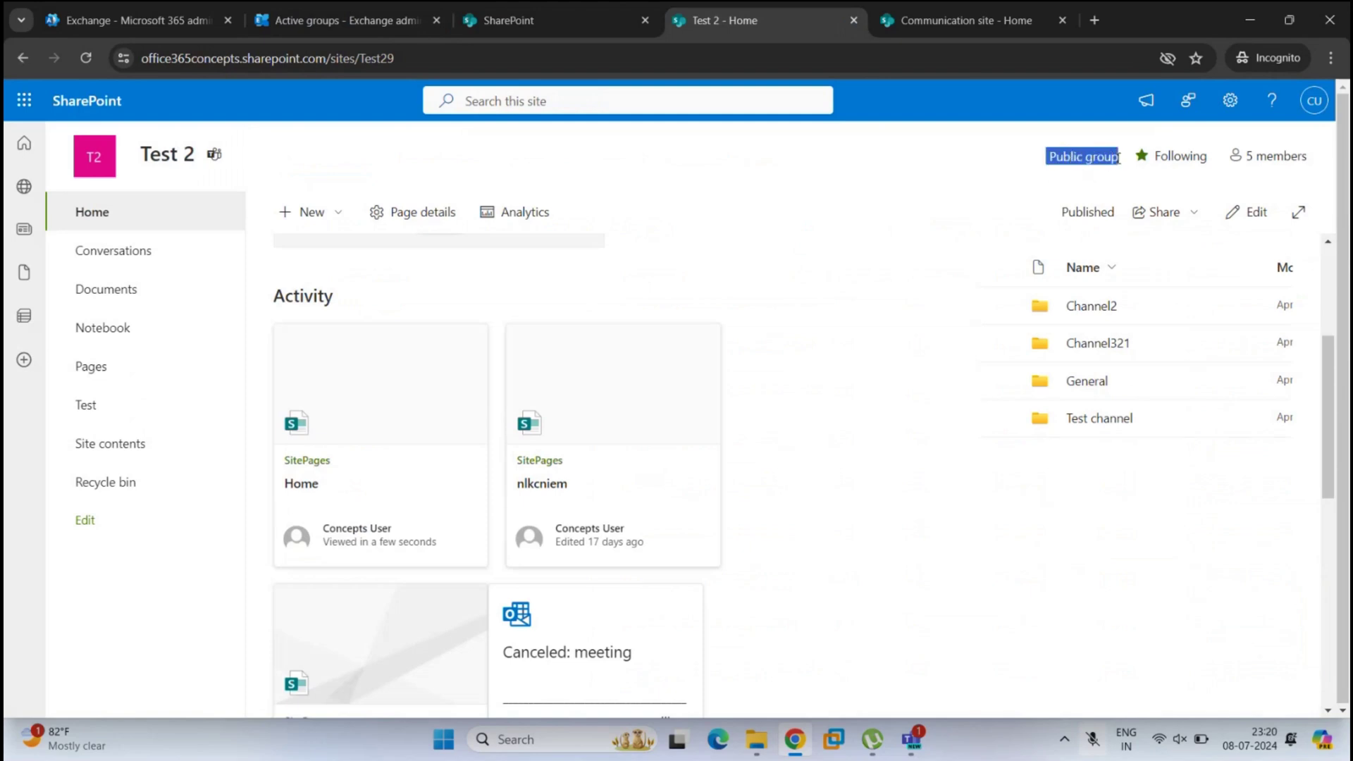
{"action": "left_click", "coordinate": [1258, 170]}
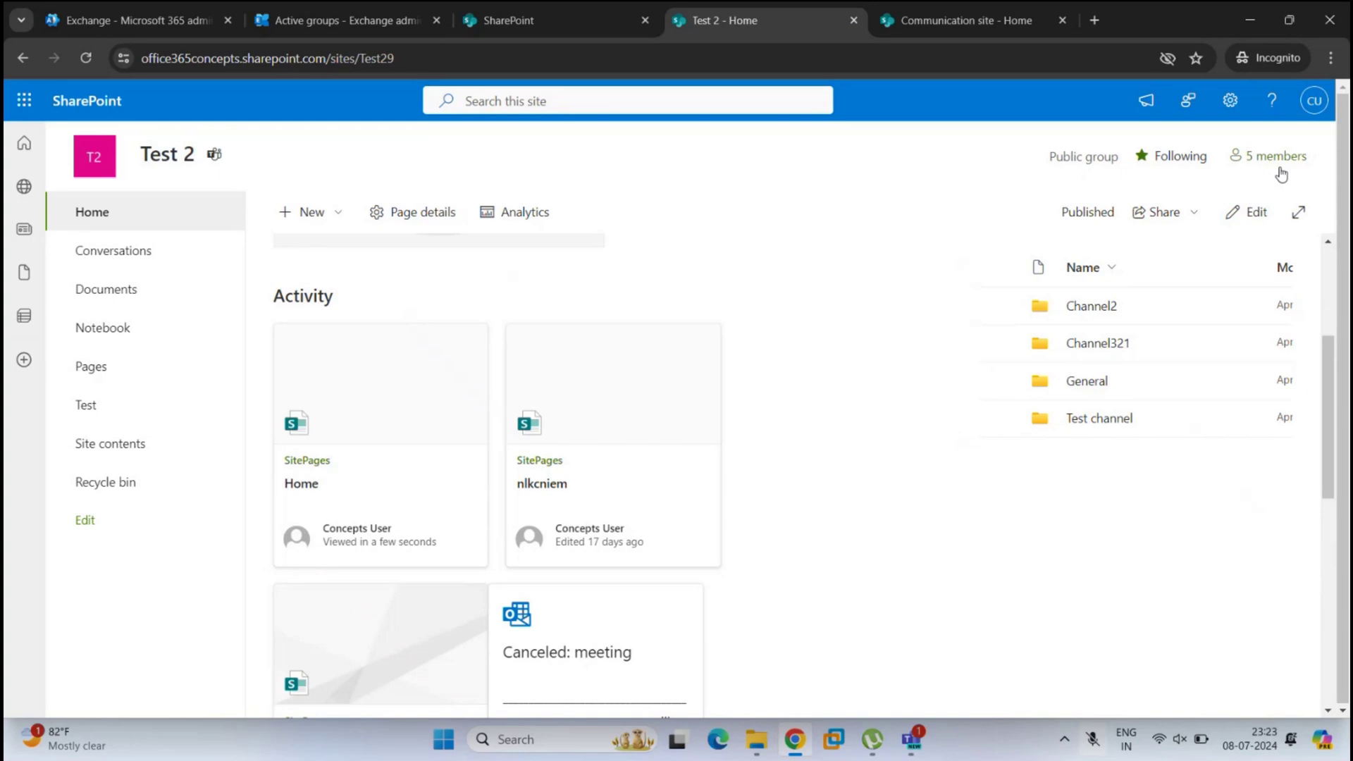
Open the site permissions of the Communication site.
{"action": "left_click", "coordinate": [967, 30]}
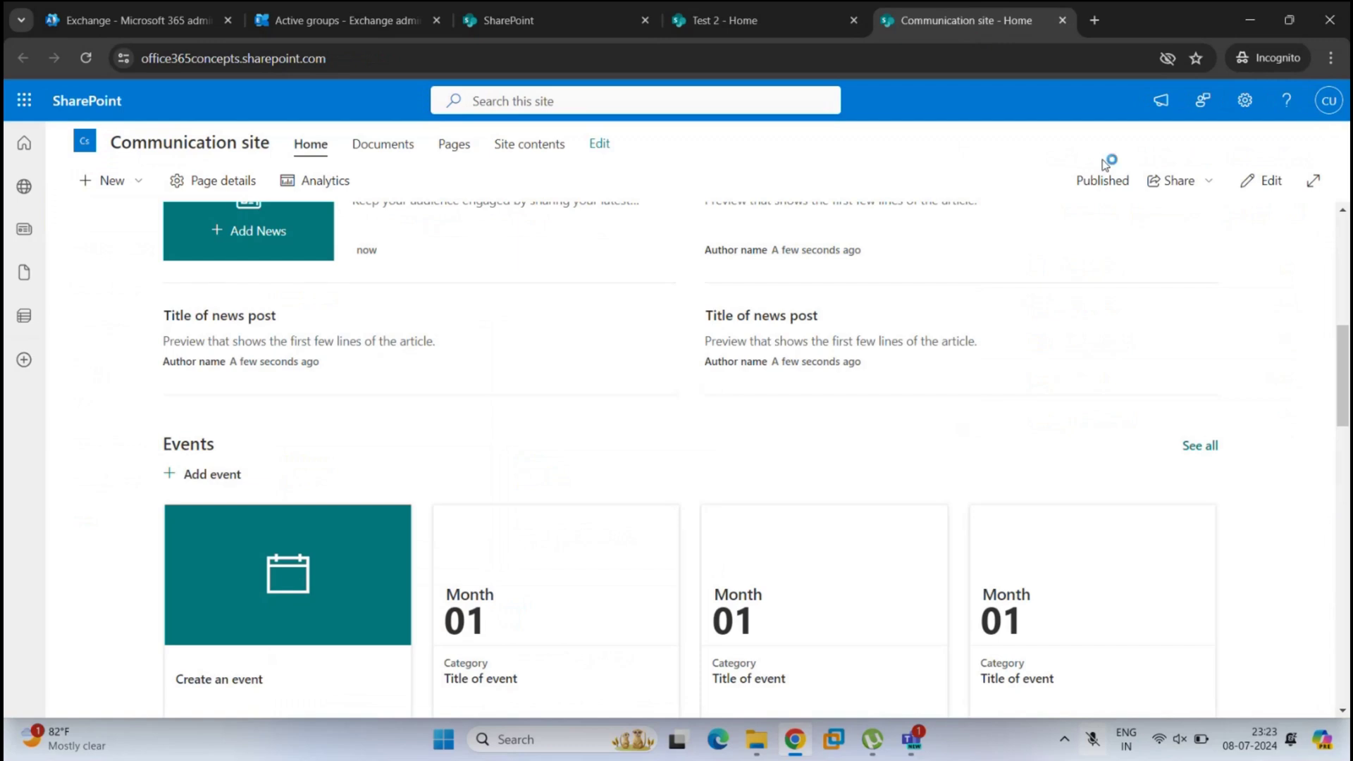
{"action": "left_click", "coordinate": [1245, 100]}
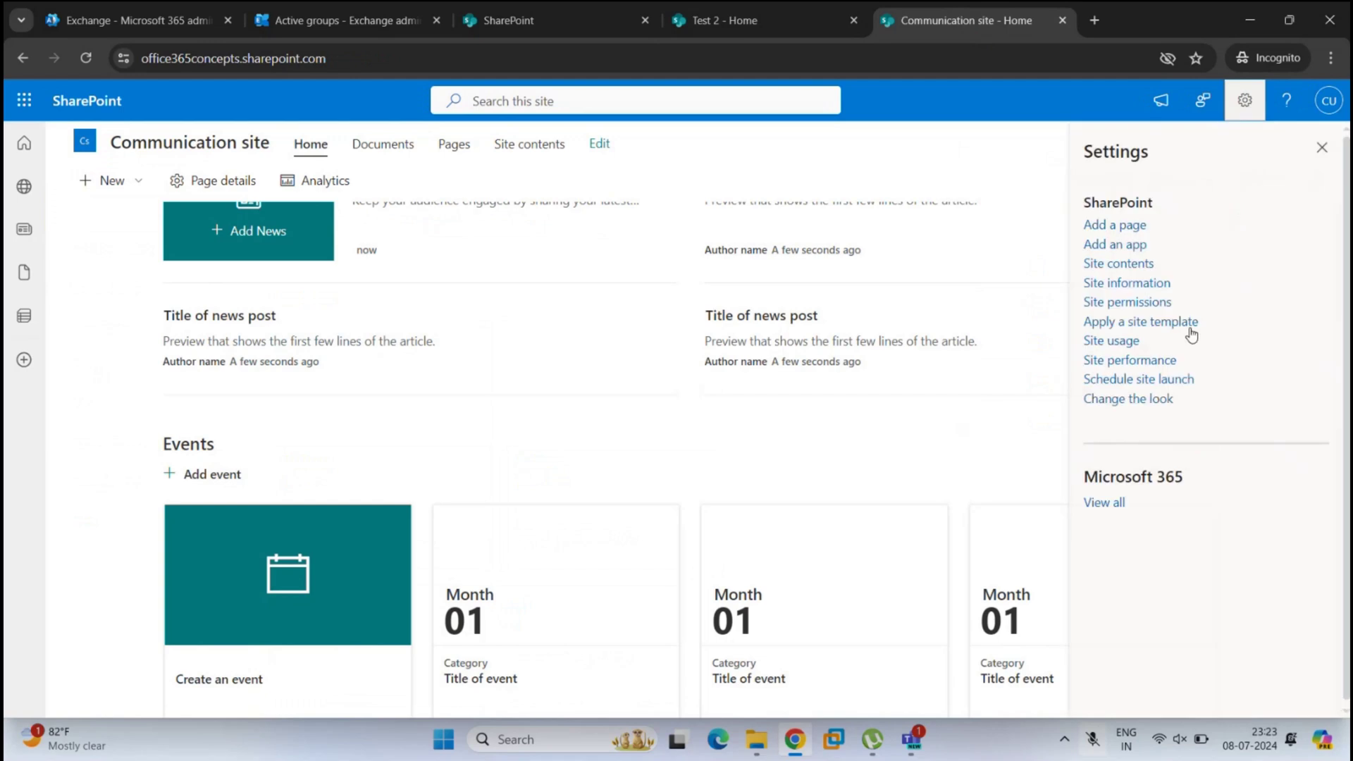
{"action": "left_click", "coordinate": [1139, 304]}
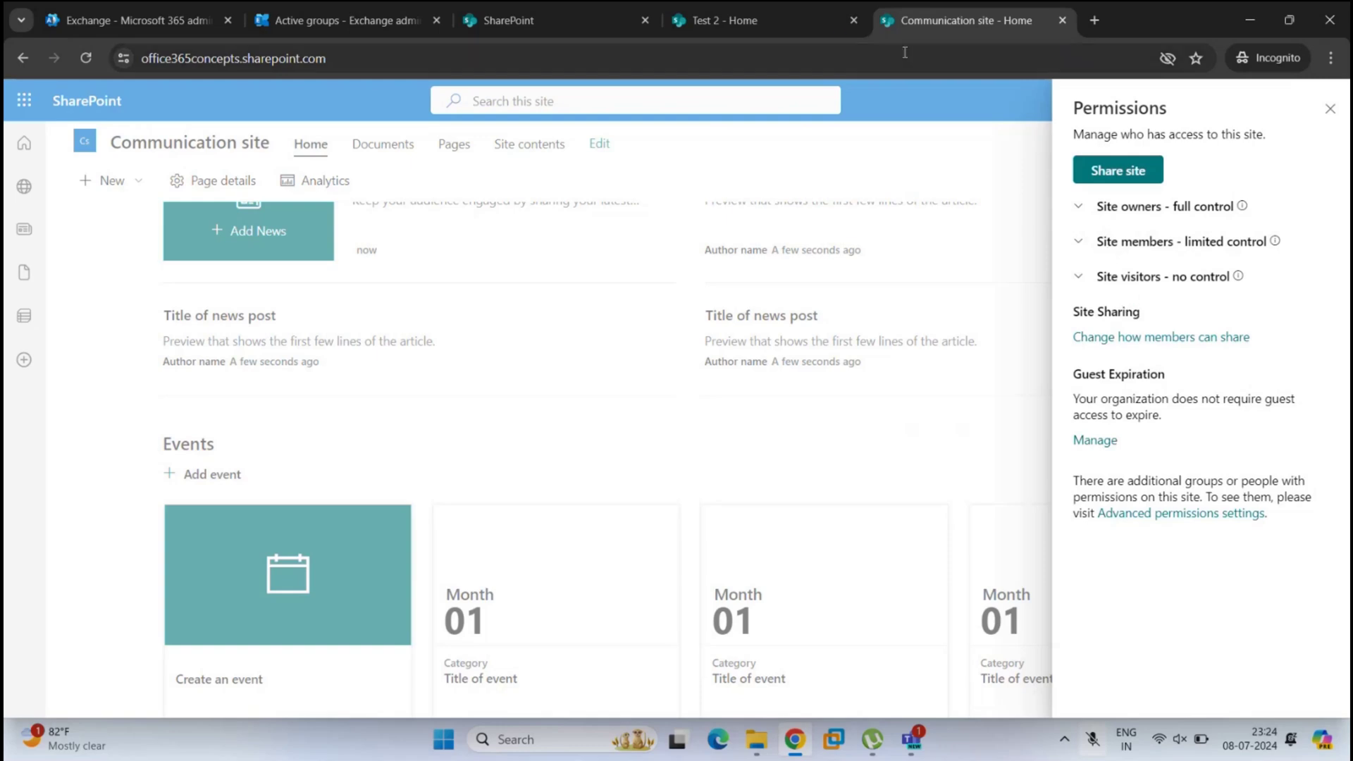
Open the site permissions of Test 2 and expand its site owners and site members.
{"action": "left_click", "coordinate": [819, 28]}
{"action": "left_click", "coordinate": [1230, 100]}
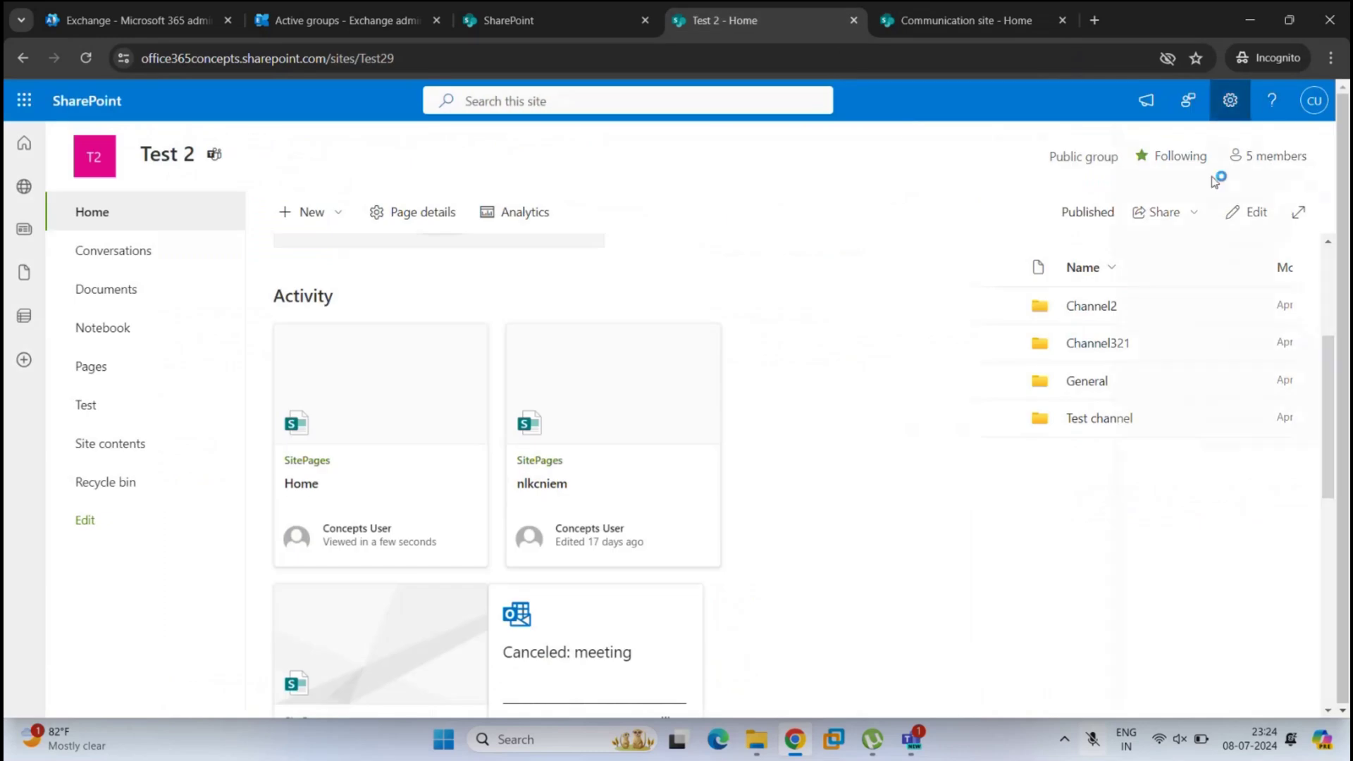
{"action": "left_click", "coordinate": [1124, 301]}
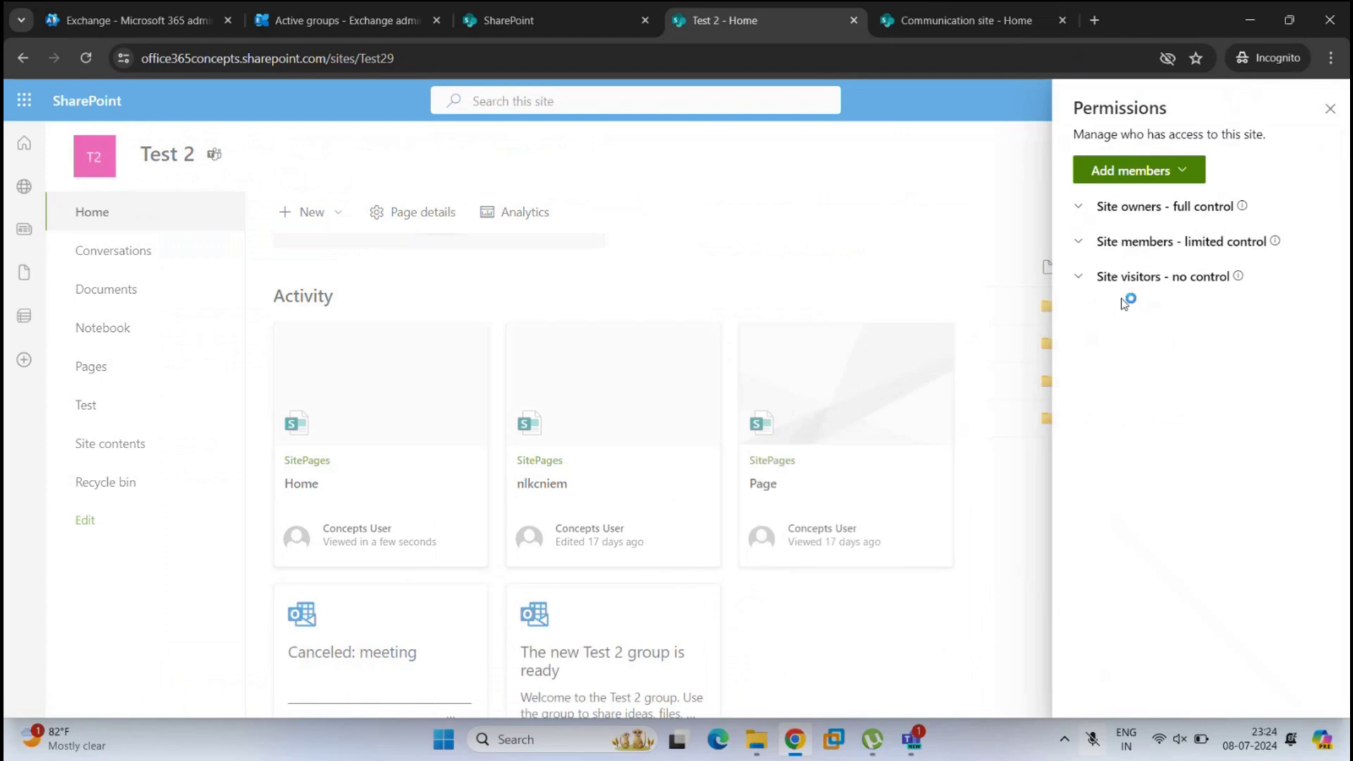
{"action": "left_click", "coordinate": [1079, 207]}
{"action": "left_click", "coordinate": [1079, 287]}
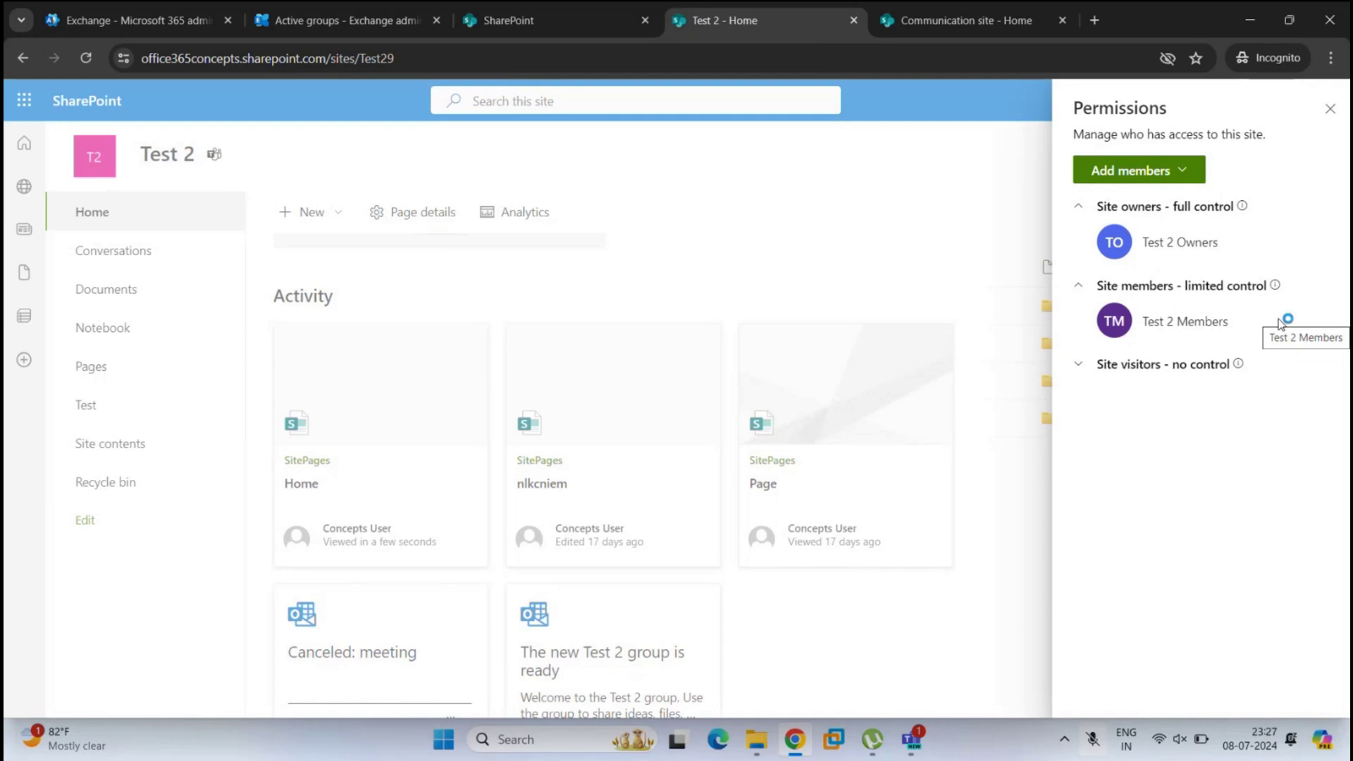
Expand the site owners and site members in the Communication site's permissions.
{"action": "left_click", "coordinate": [982, 21]}
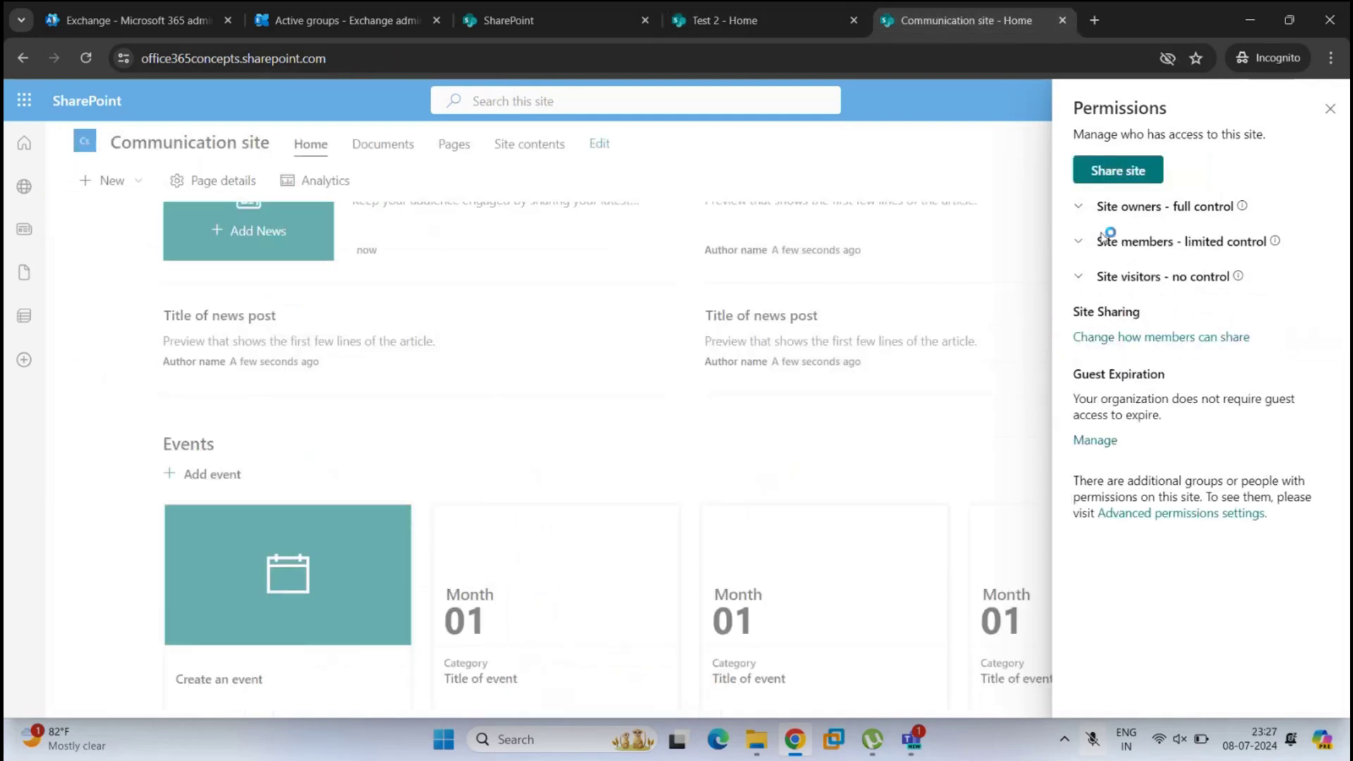
{"action": "left_click", "coordinate": [1079, 206]}
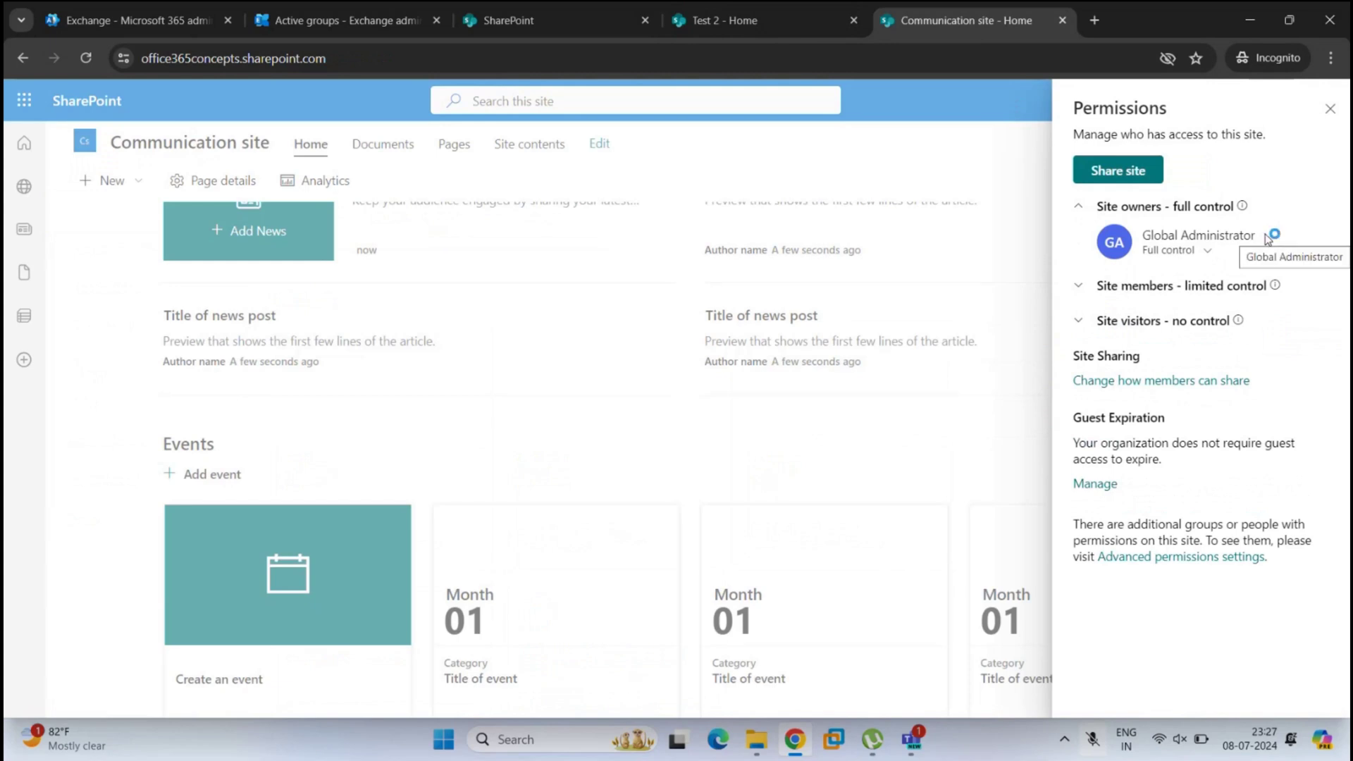
{"action": "left_click", "coordinate": [1080, 286]}
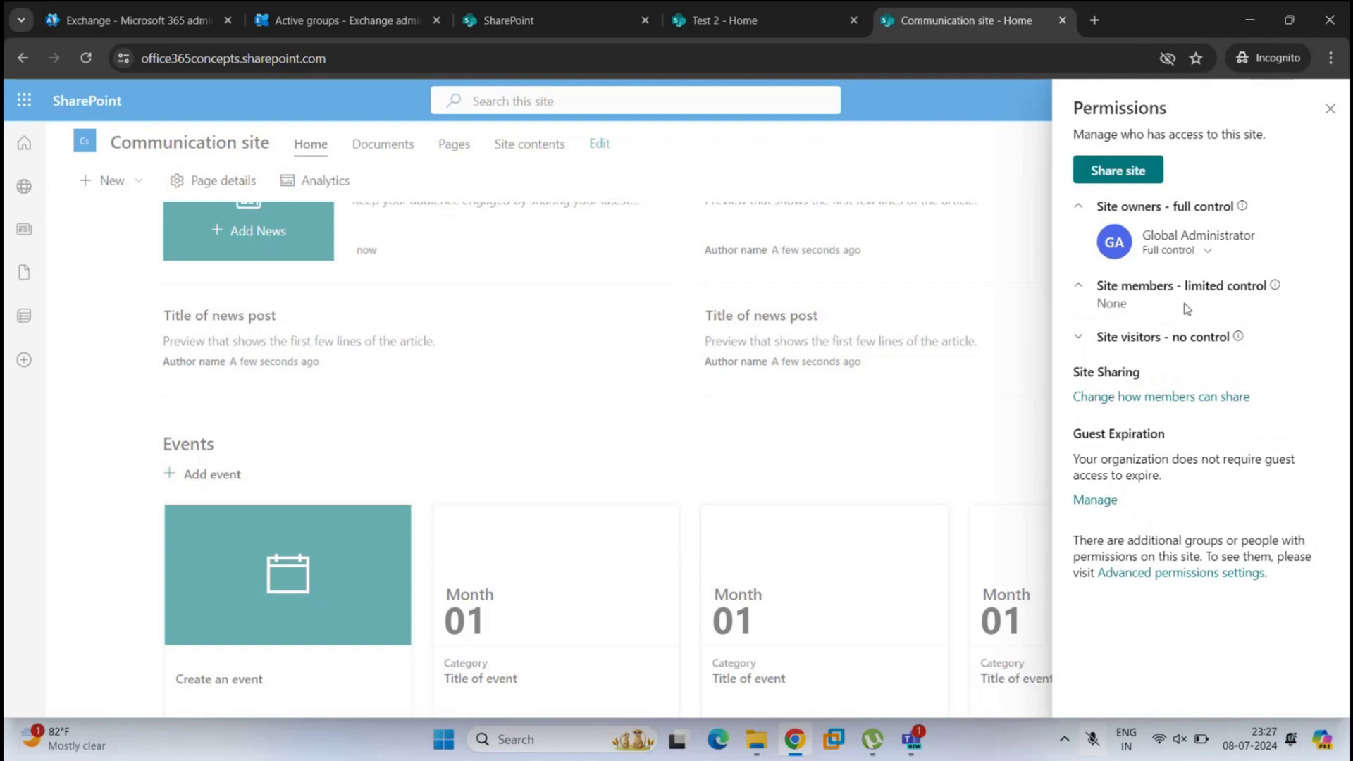